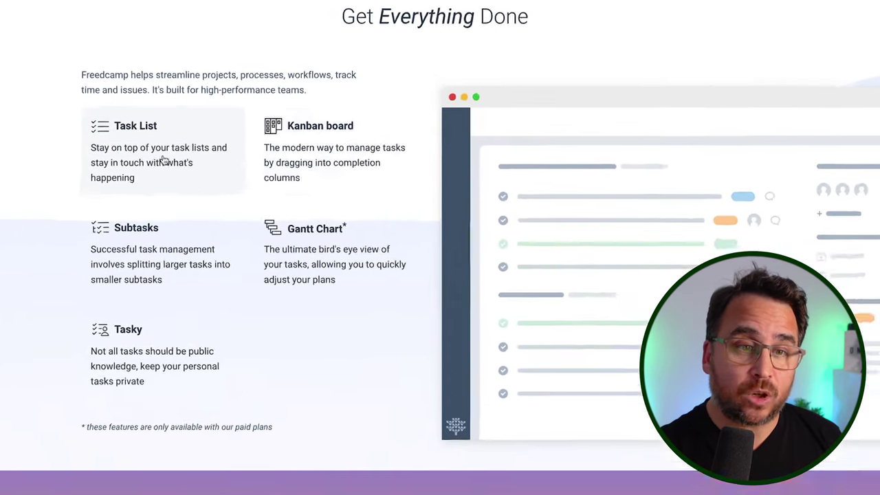
# Step: Preview the Kanban board, Gantt Chart, Subtasks and Tasky features on the Freedcamp website
pyautogui.click(316, 111)
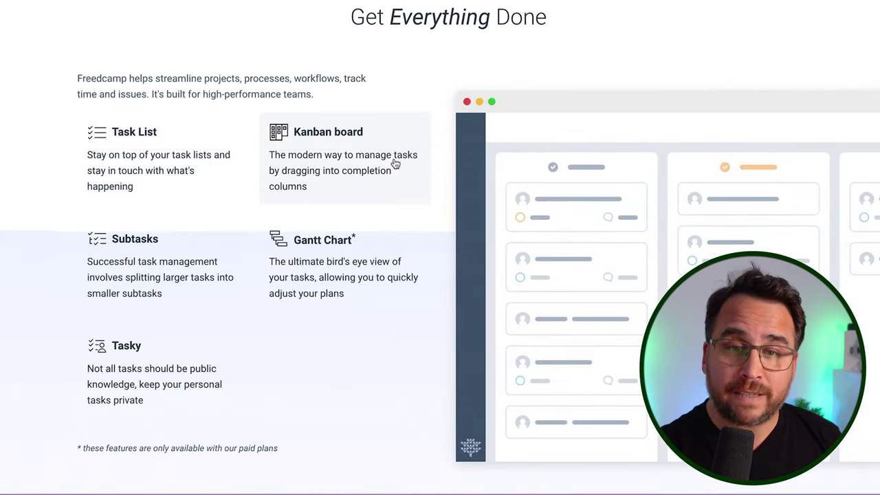
pyautogui.click(357, 266)
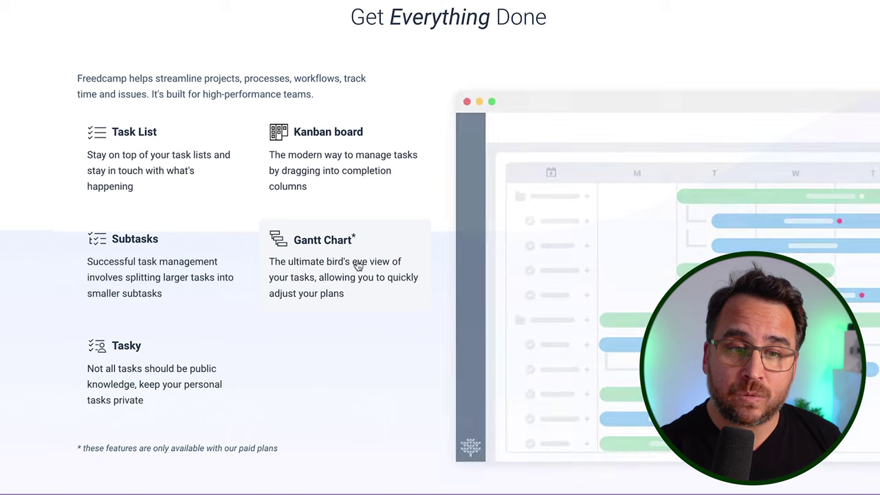
pyautogui.click(203, 262)
pyautogui.click(170, 372)
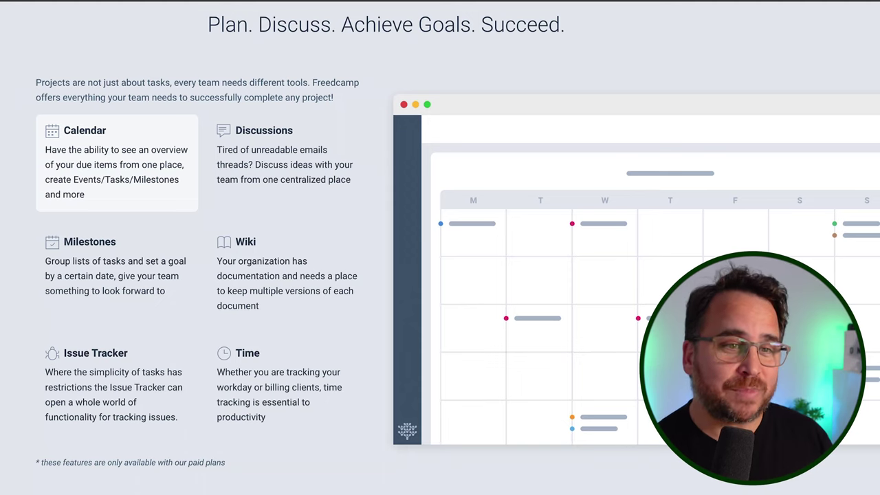
# Step: Preview the Discussions, Wiki and Time features in the planning section of the Freedcamp website
pyautogui.click(304, 163)
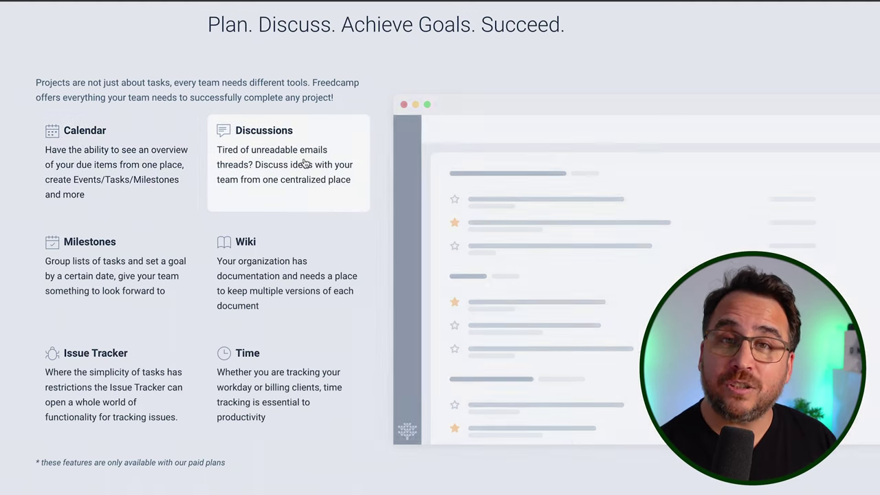
pyautogui.click(249, 268)
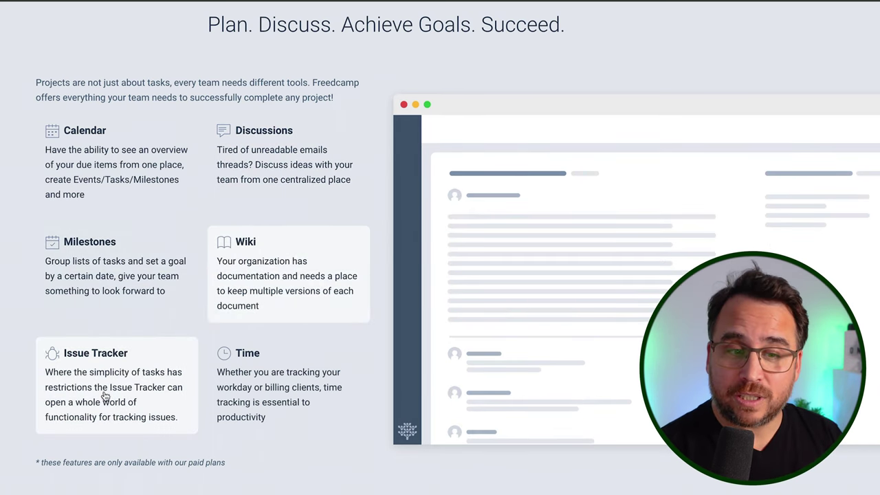
pyautogui.click(278, 374)
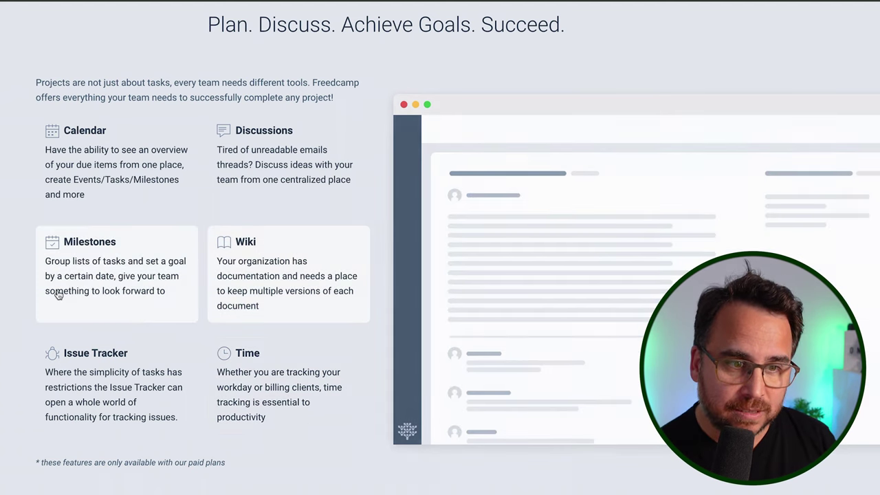
pyautogui.moveTo(126, 144)
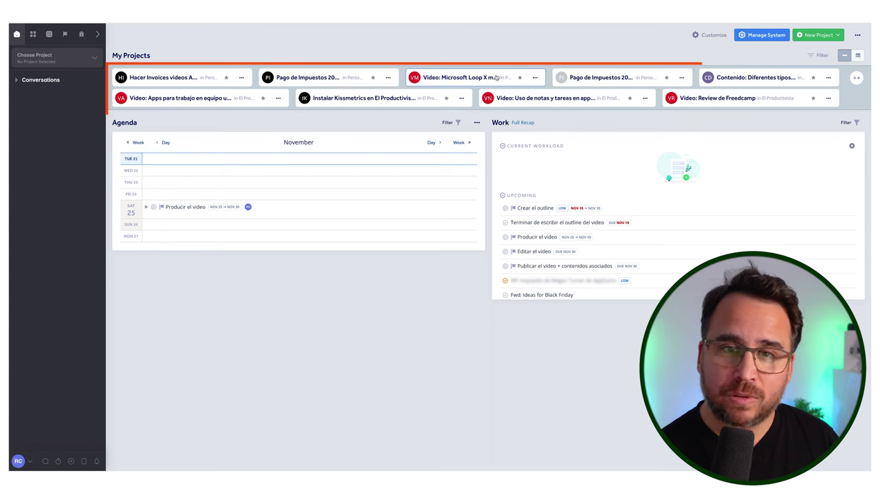
# Step: Try the detailed card layout for My Projects, return to the compact layout and toggle the project strip's width
pyautogui.click(846, 55)
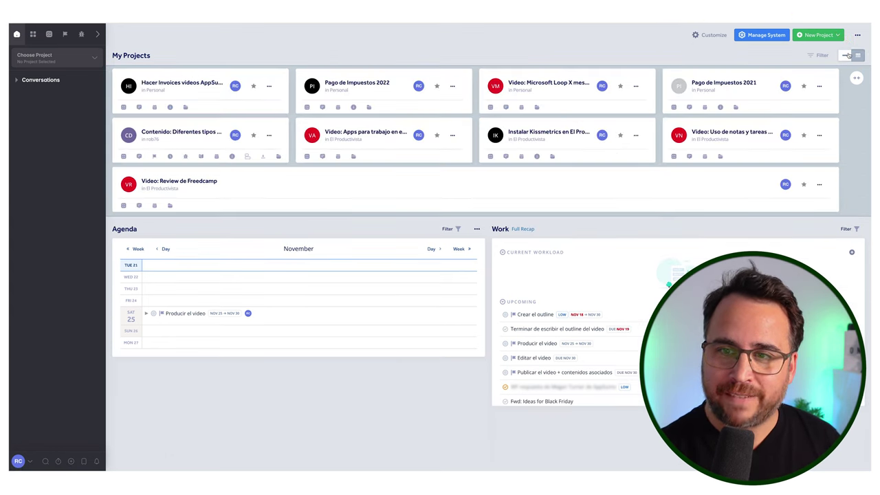
pyautogui.click(857, 56)
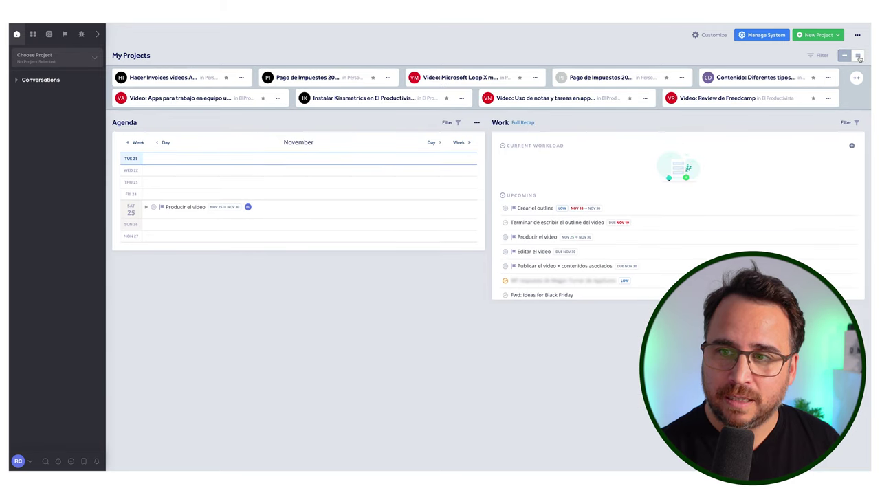
pyautogui.click(857, 77)
pyautogui.click(857, 78)
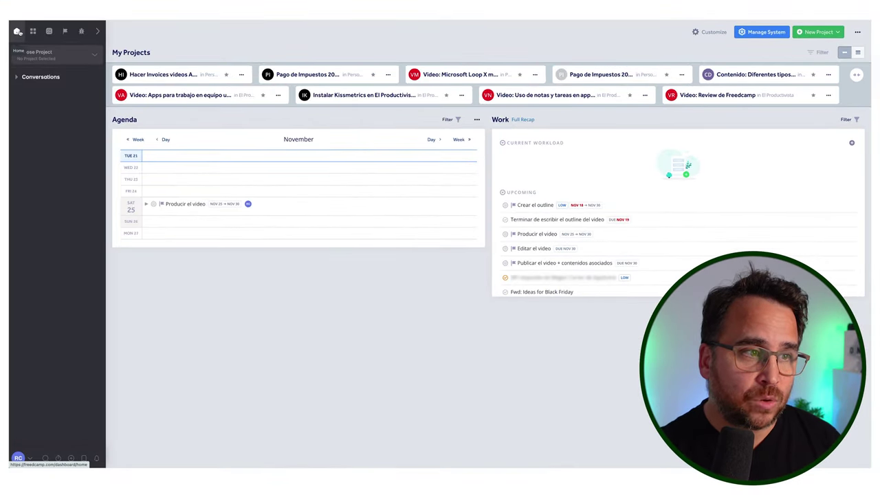
# Step: From the projects overview, open the project templates for a new project and view the actions of the "Producción de Video para Youtube El Productivista" template
pyautogui.click(34, 31)
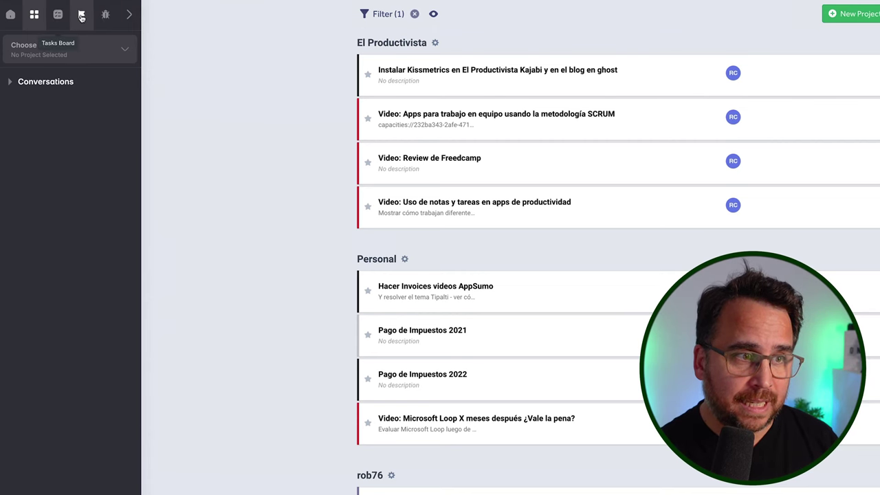
pyautogui.click(128, 14)
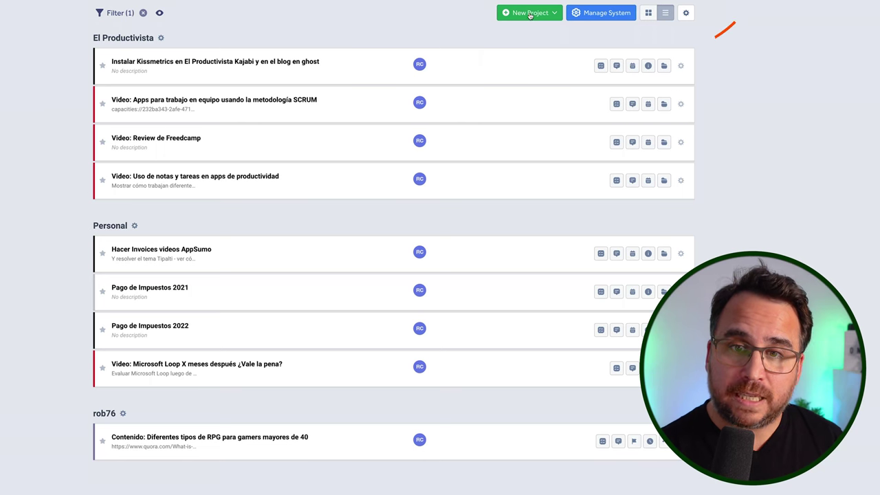
pyautogui.click(530, 14)
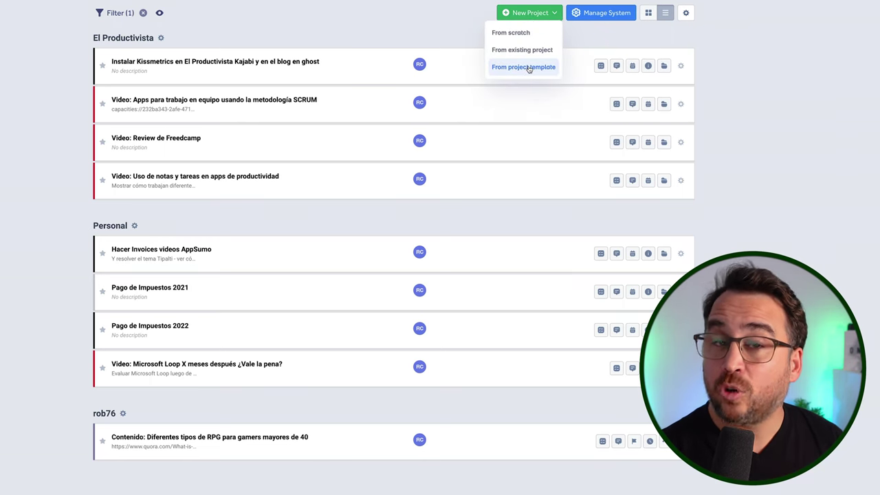
pyautogui.click(524, 67)
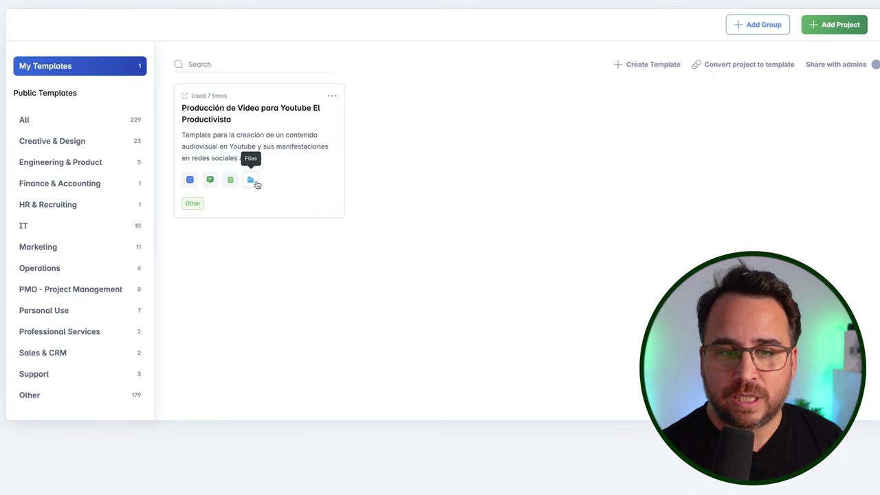
pyautogui.click(332, 99)
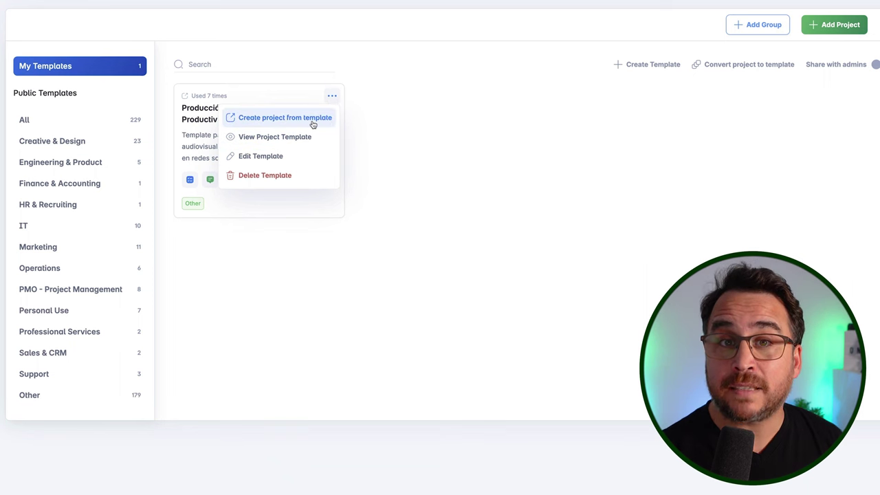
pyautogui.click(415, 119)
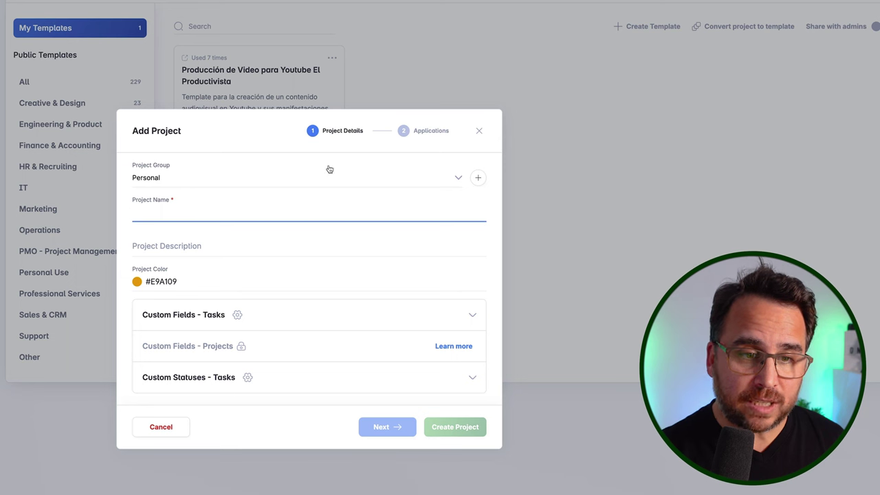
# Step: Start a project in group Soloprendedor, named "Crear template video de entrevistas", described "Hacer un template para usar en mis videos de entrevistas a soloprendedores"
pyautogui.click(464, 177)
pyautogui.click(396, 178)
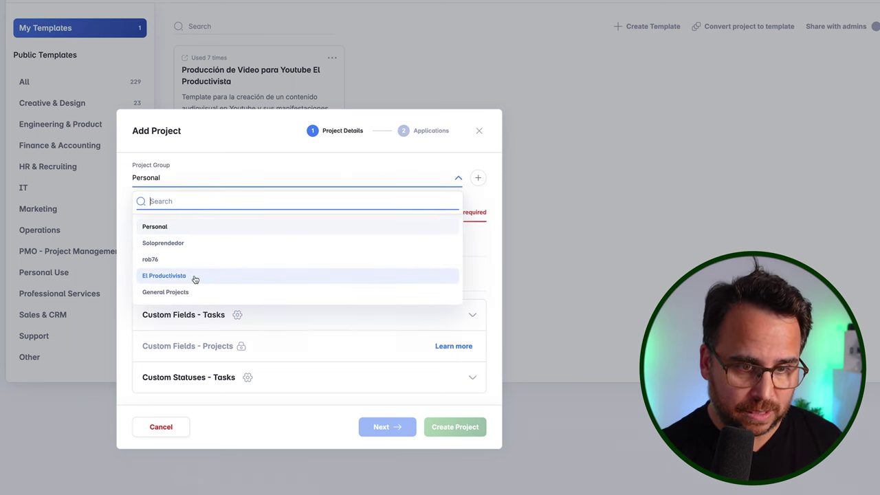
pyautogui.click(183, 243)
pyautogui.click(203, 211)
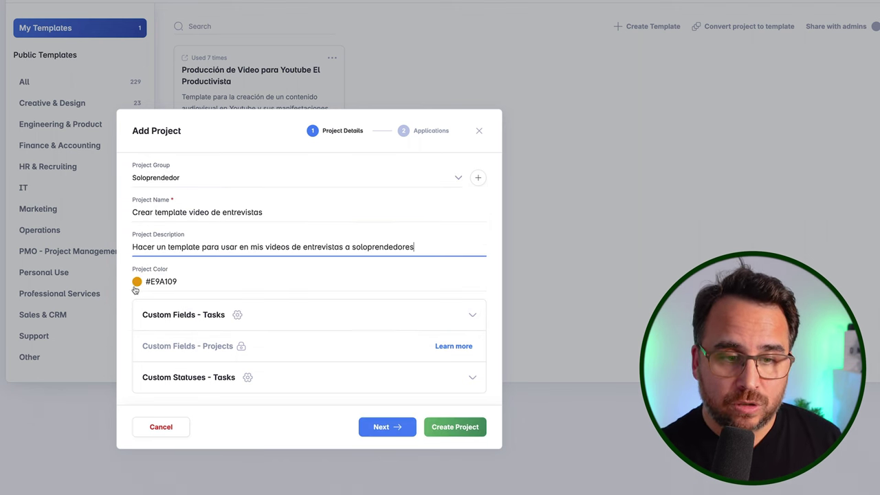
# Step: Set the project color to #053ADC and insert a 🔥 emoji at the start of the project name
pyautogui.click(137, 283)
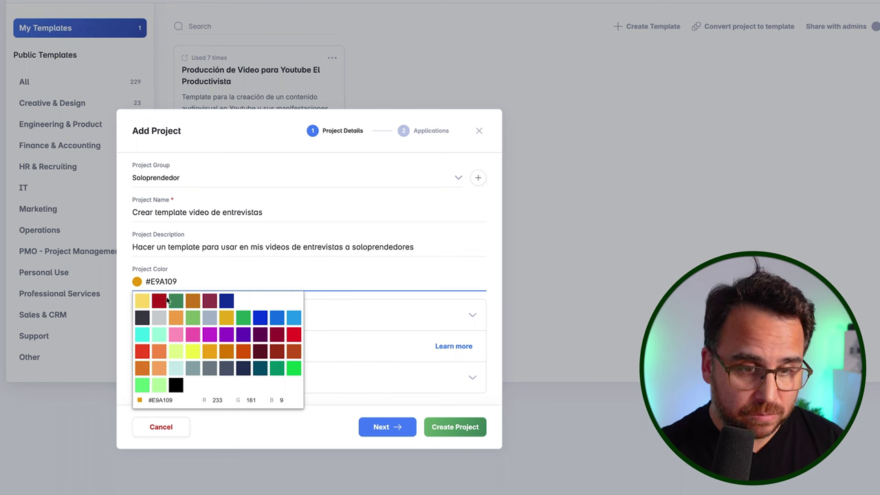
pyautogui.click(260, 318)
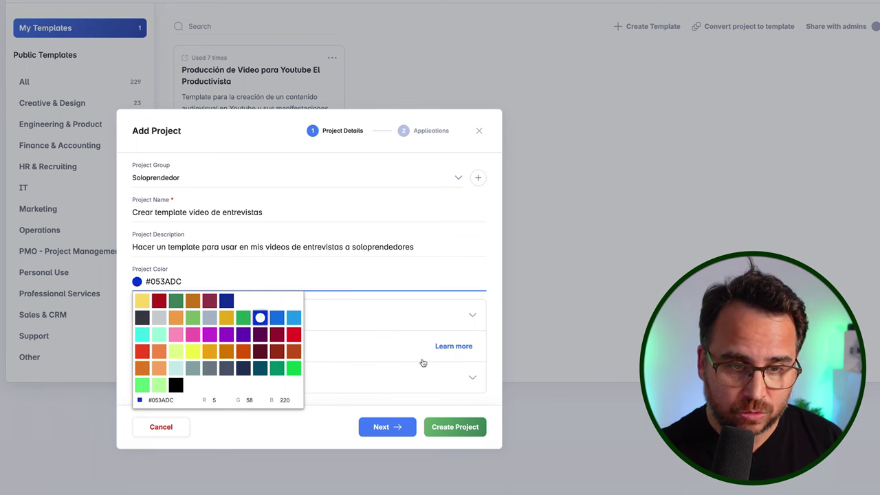
pyautogui.click(344, 440)
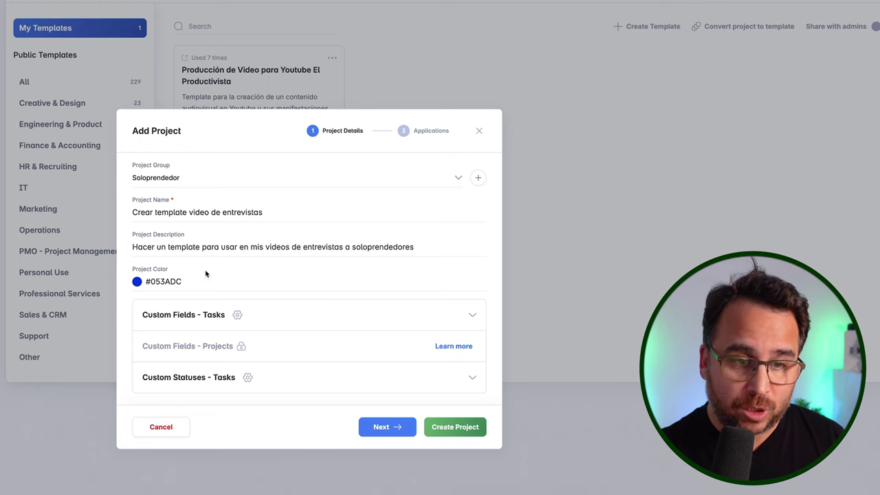
pyautogui.click(185, 214)
pyautogui.press('ctrl+super+space')
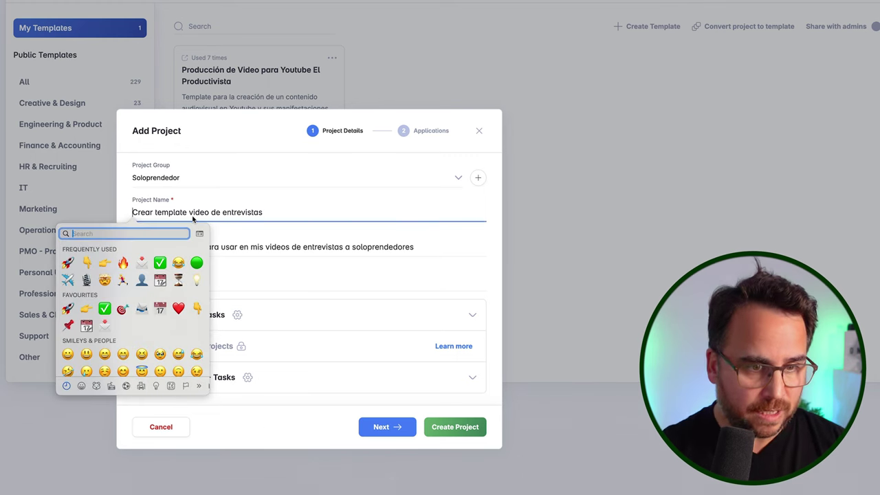
pyautogui.click(121, 257)
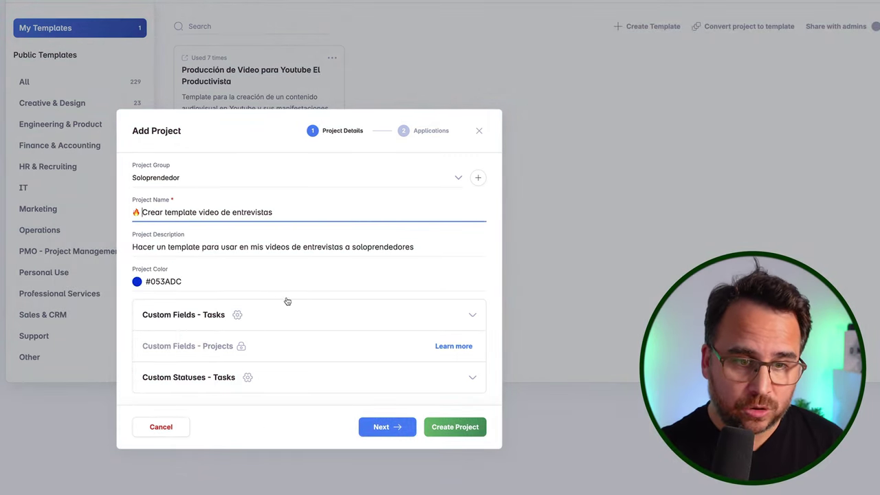
# Step: Expand the custom task fields and custom task statuses sections, and create the project
pyautogui.click(482, 316)
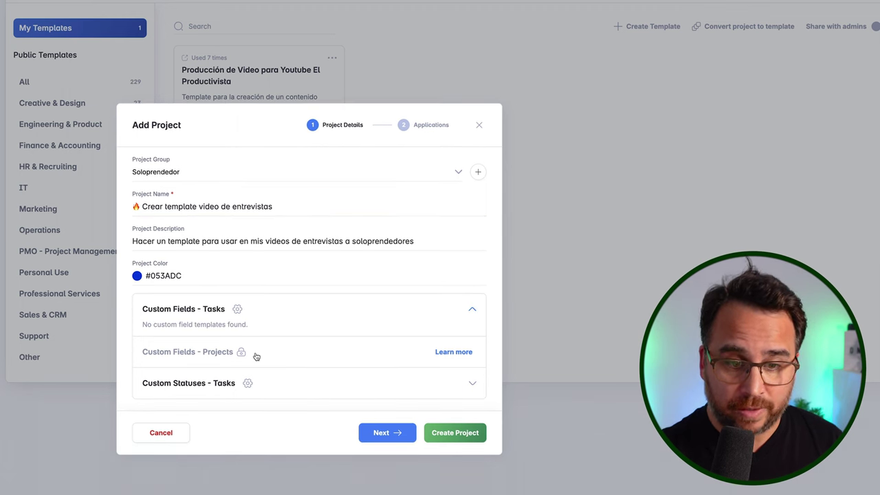
pyautogui.click(470, 386)
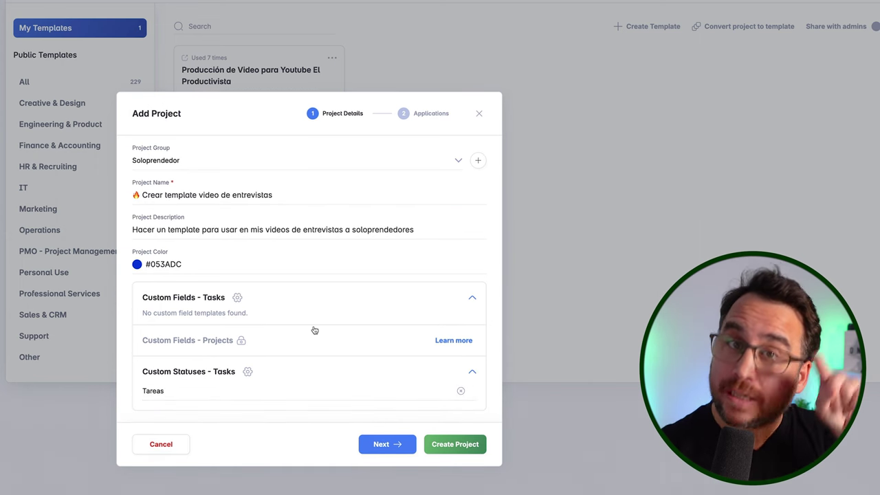
pyautogui.click(454, 446)
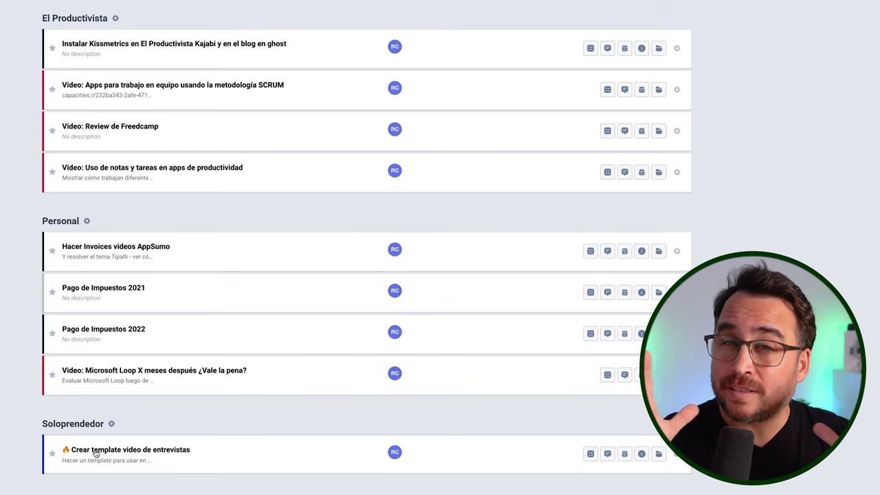
# Step: Open the "Crear template video de entrevistas" project and look through its Discussions, Calendar, Overview and Tasks areas
pyautogui.click(96, 454)
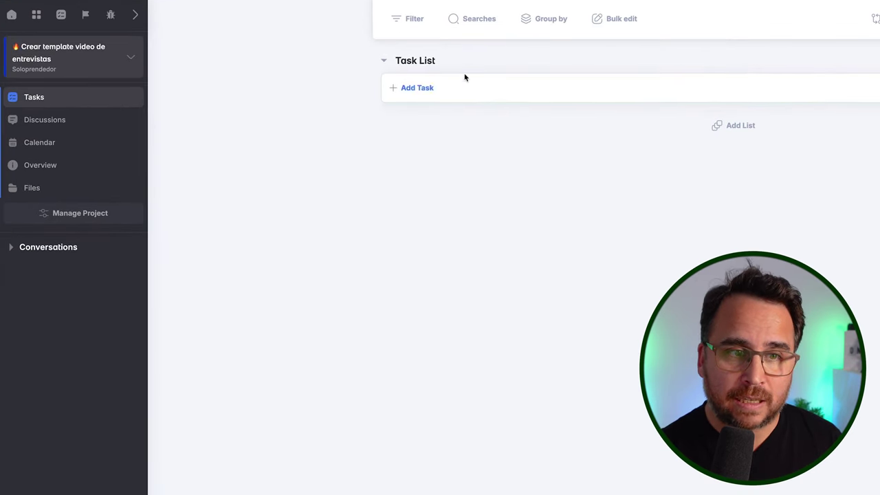
pyautogui.click(37, 121)
pyautogui.click(54, 148)
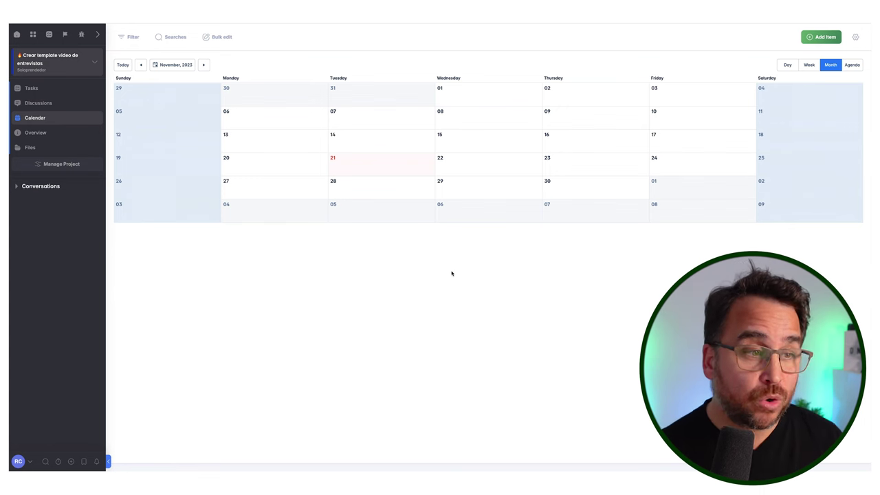
pyautogui.click(48, 134)
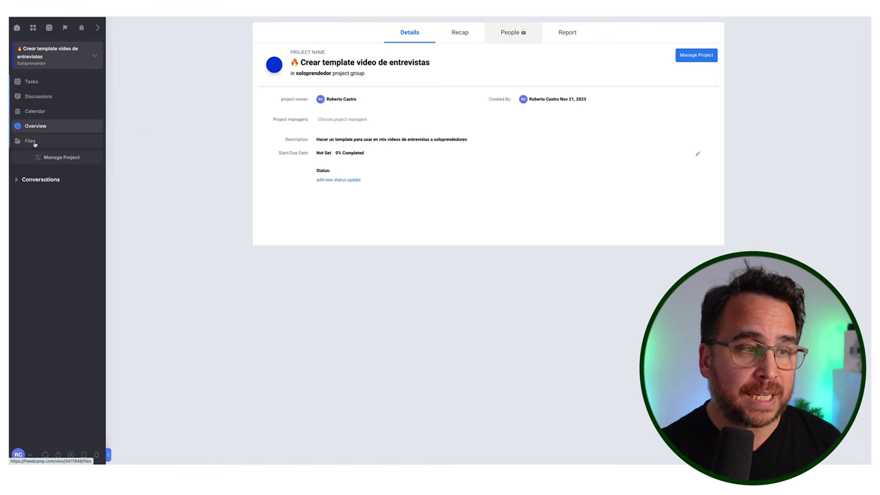
pyautogui.click(37, 83)
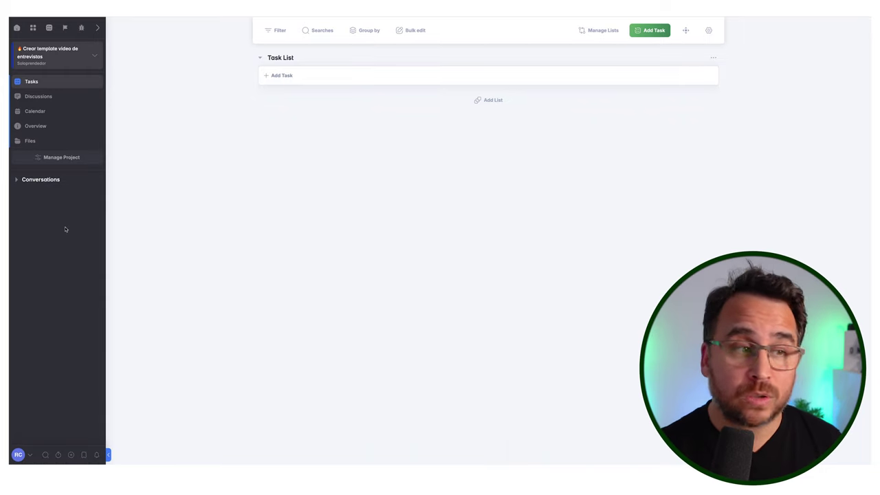
# Step: Enable the Wiki, Milestones, Time, Translations, Planner and Issue Tracker applications in the project's management settings
pyautogui.click(51, 159)
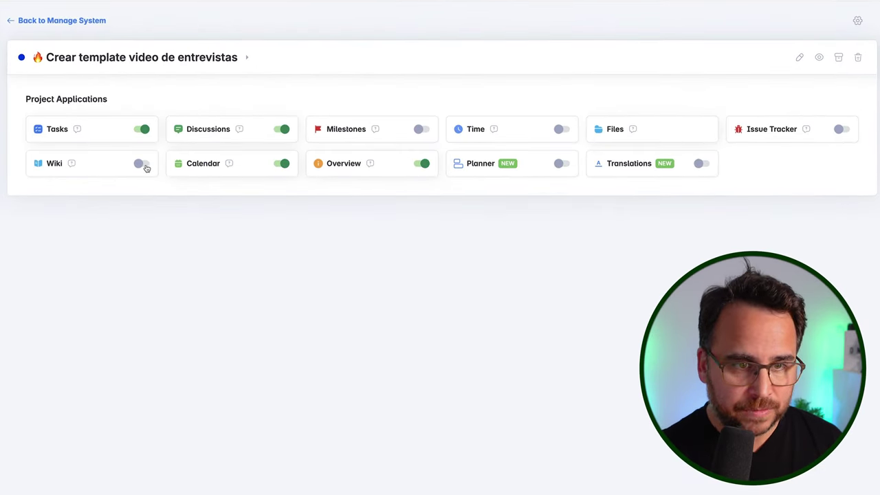
pyautogui.click(142, 165)
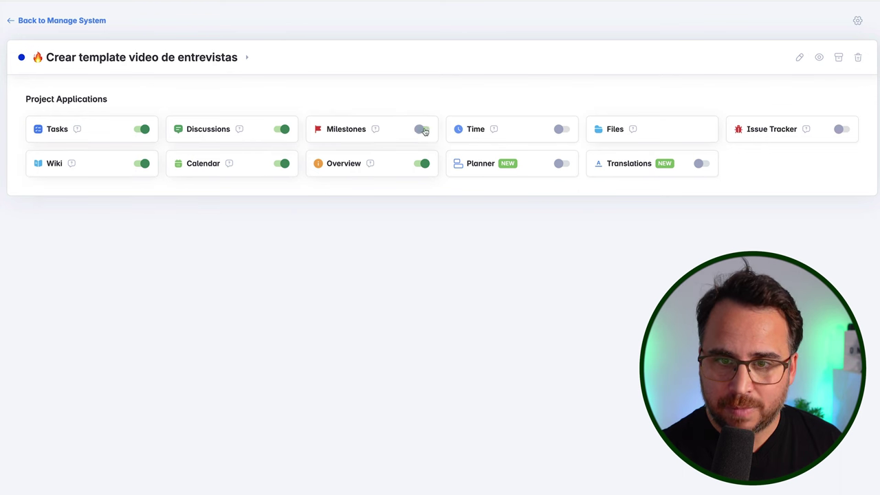
pyautogui.click(425, 130)
pyautogui.click(562, 130)
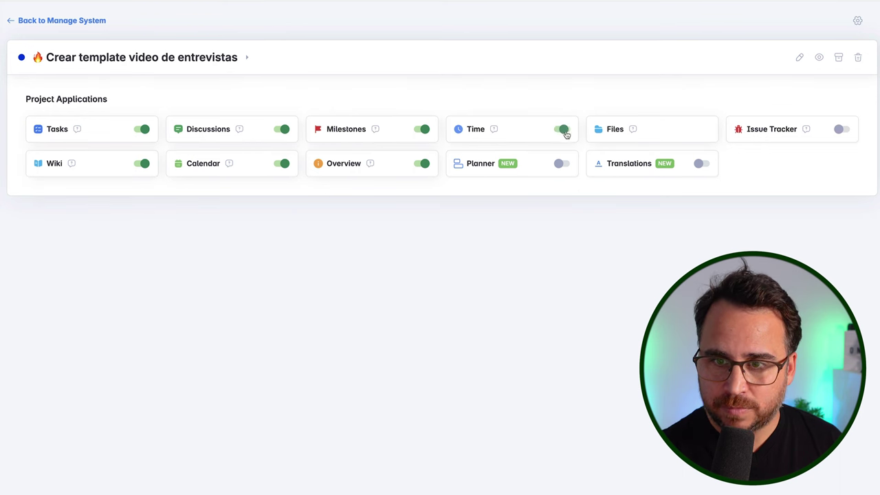
pyautogui.click(701, 166)
pyautogui.click(560, 163)
pyautogui.click(841, 129)
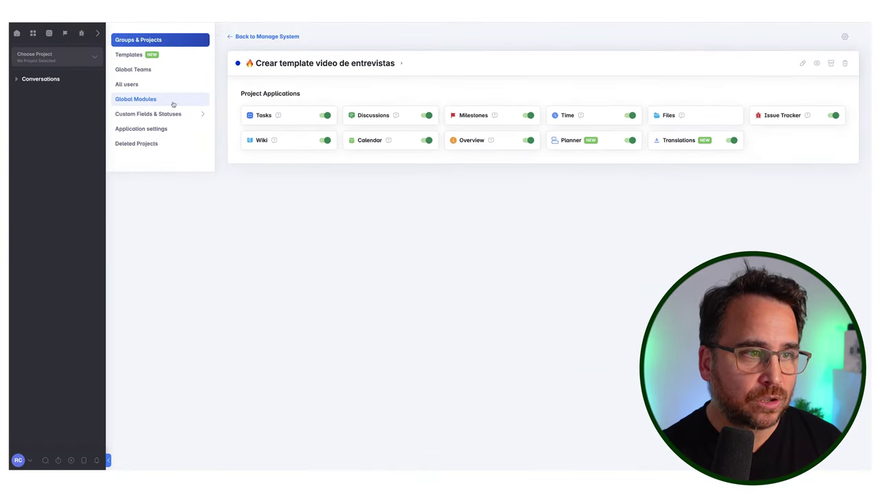
# Step: Return to the project's tasks and add a task titled "tarea de prueba" to the Task List
pyautogui.click(18, 32)
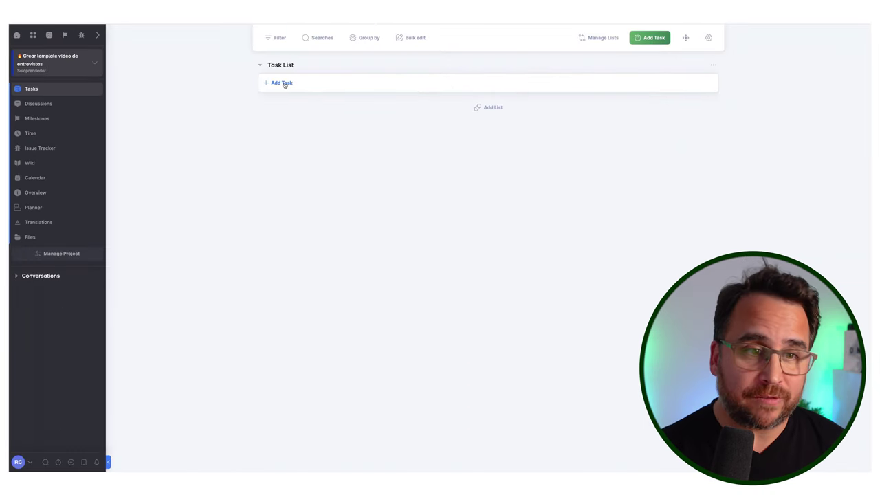
pyautogui.click(284, 84)
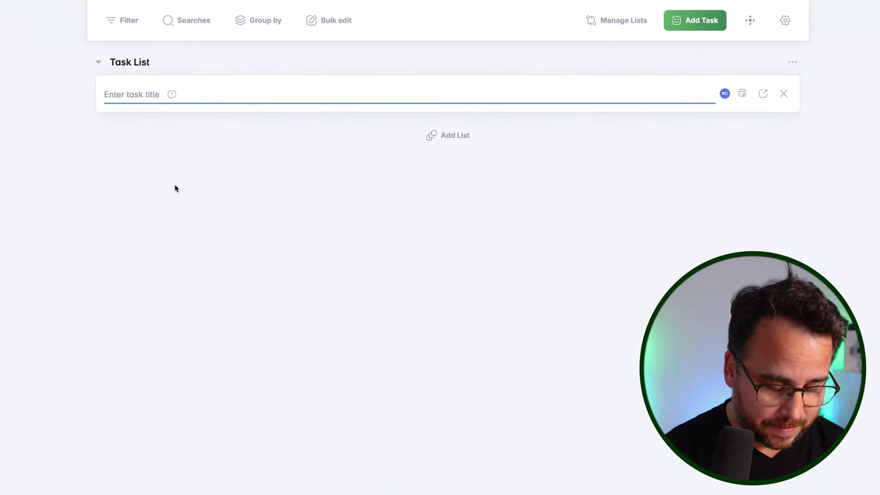
pyautogui.write('tarea de prueba')
pyautogui.press('Return')
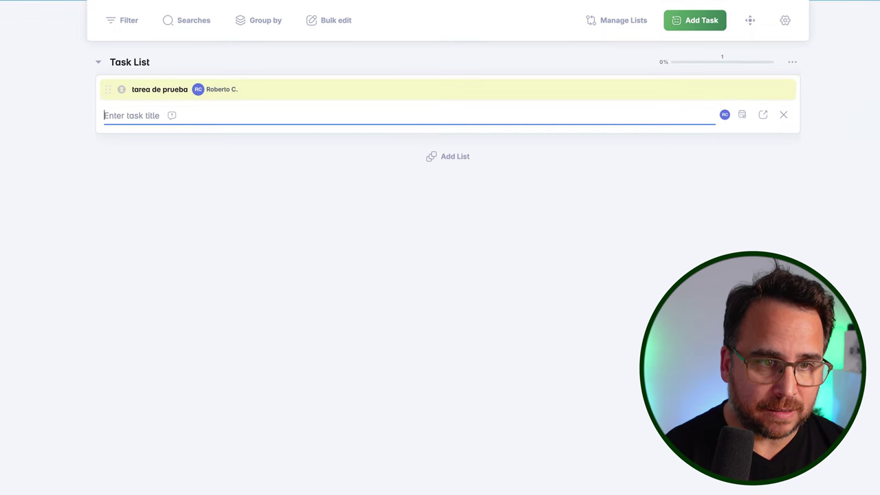
# Step: Open the "tarea de prueba" task for editing and place the cursor in its description
pyautogui.click(666, 92)
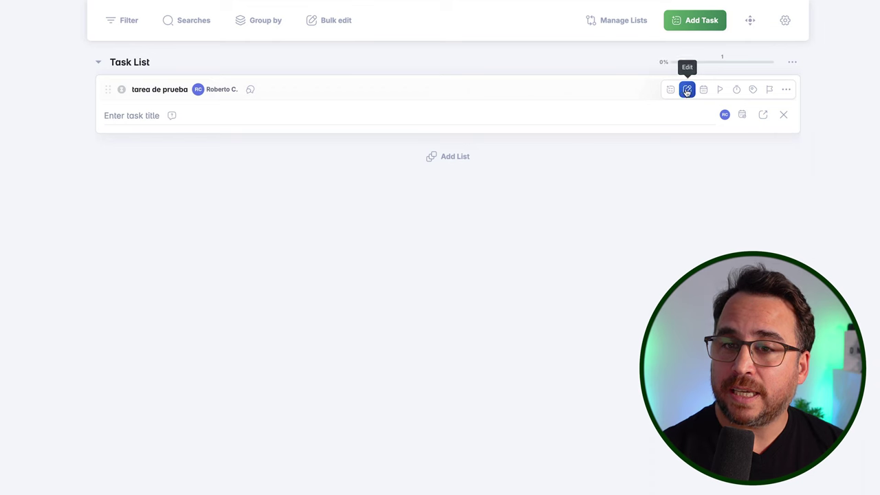
pyautogui.click(688, 91)
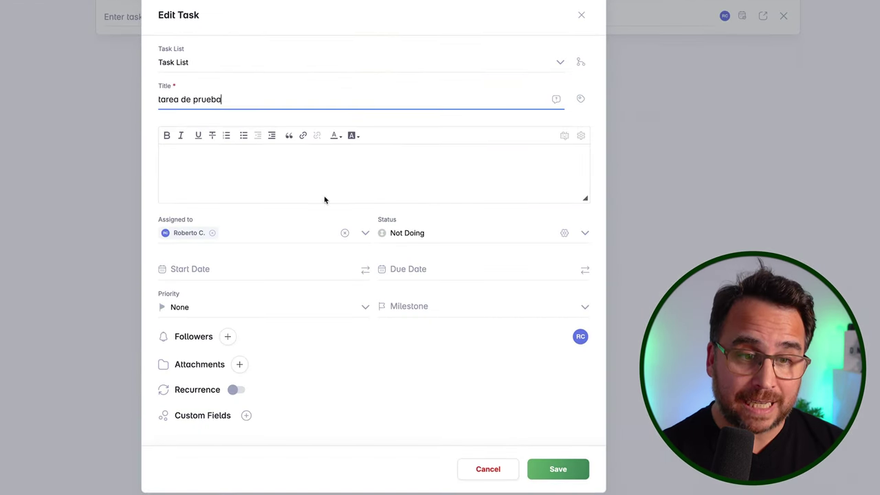
pyautogui.click(277, 147)
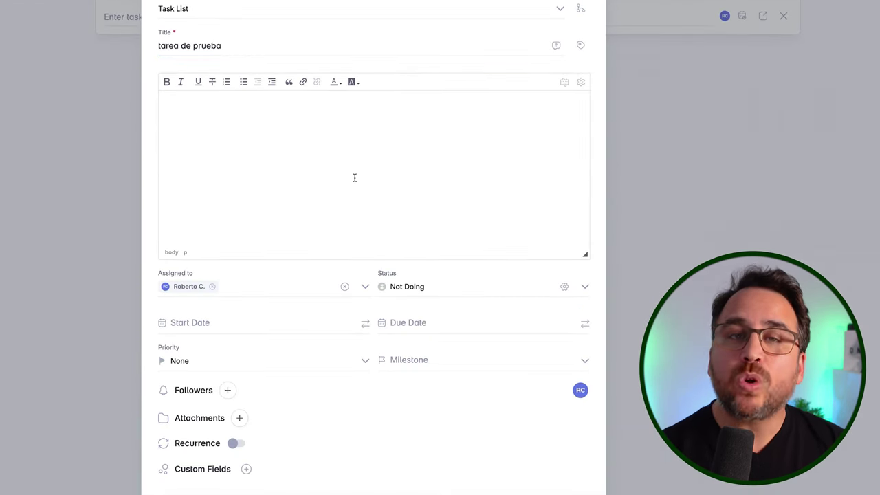